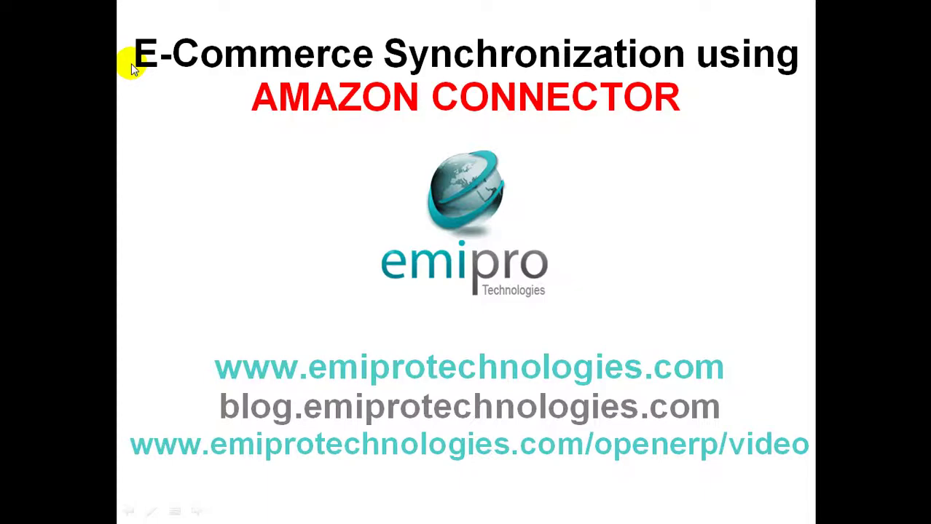
Switch to OpenERP in the browser and open the Amazon Instance record to review its seller account credentials and available actions
key("alt+Tab")
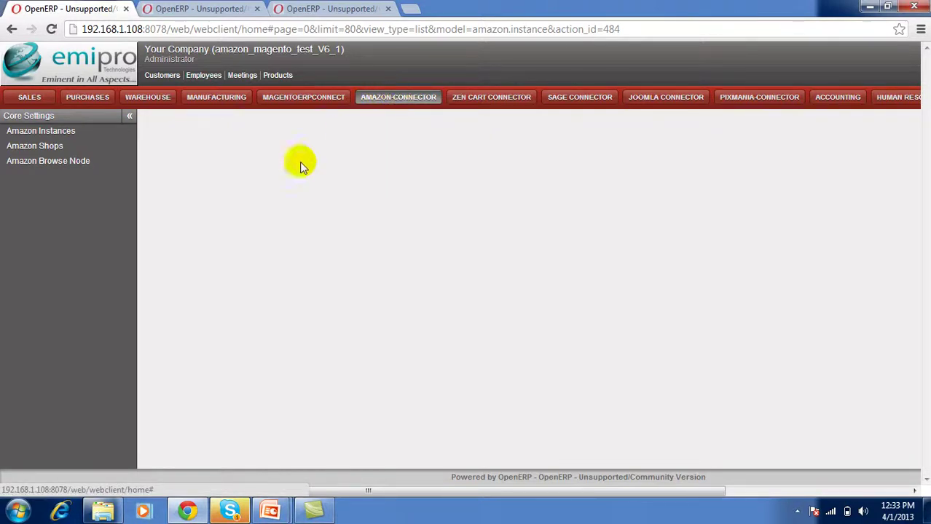
left_click(102, 135)
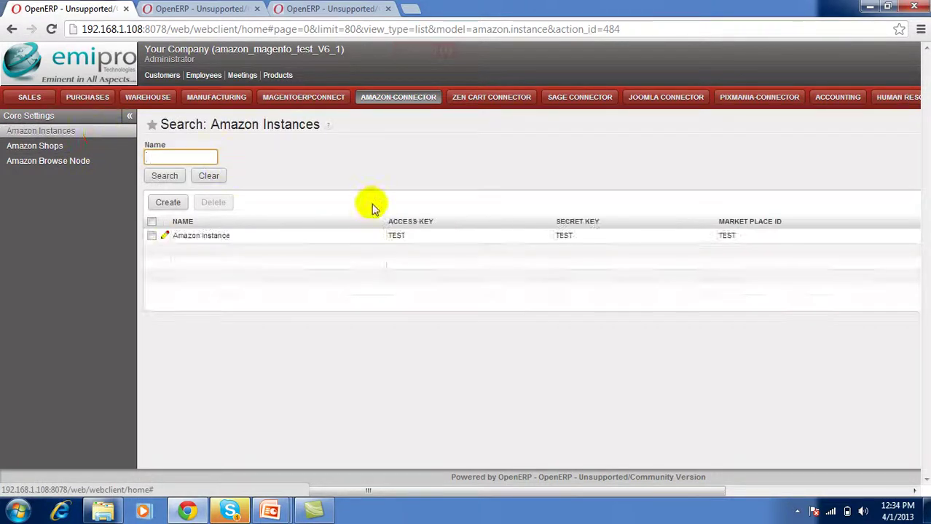
left_click(368, 237)
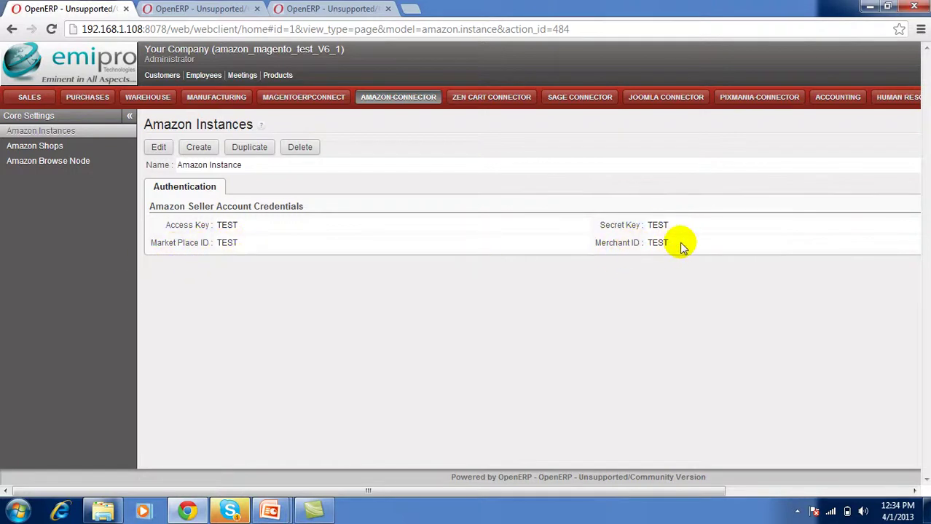
left_click_drag(380, 489, 583, 489)
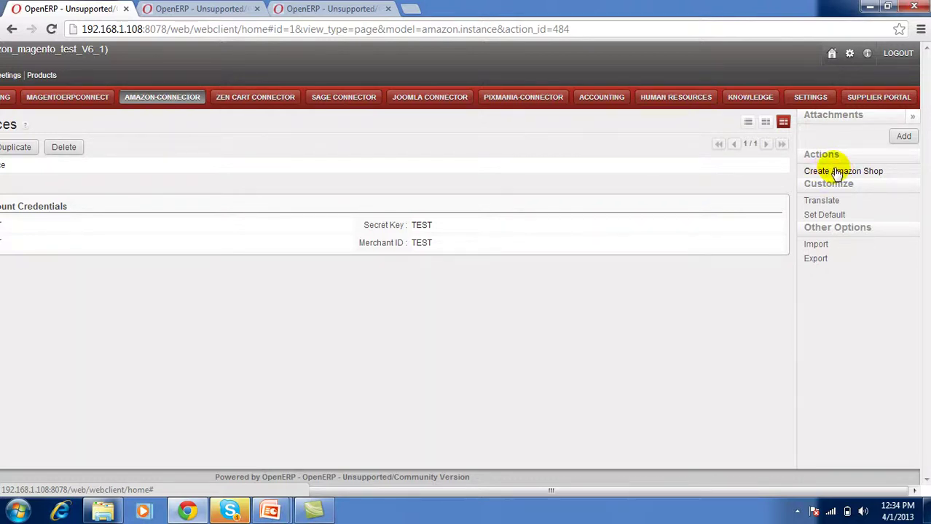
left_click_drag(561, 490, 362, 507)
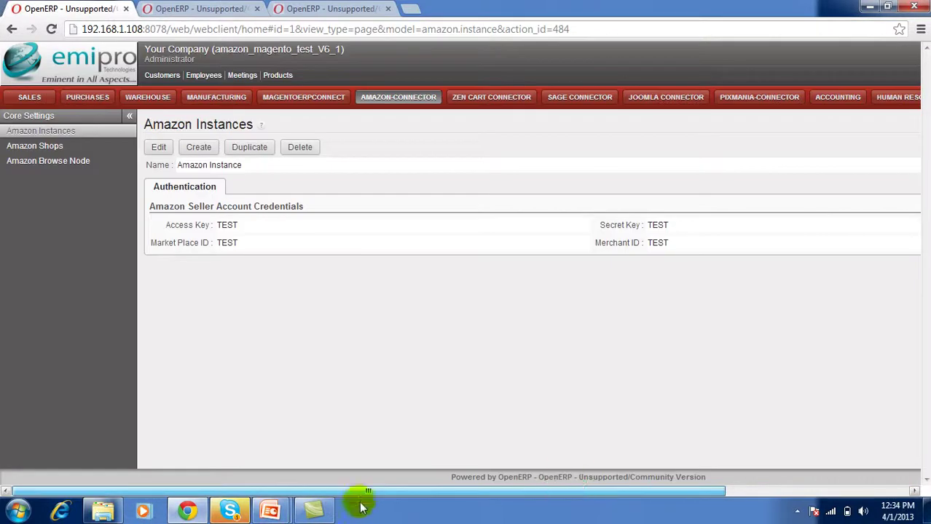
Open the Amazon Main shop and review its Amazon Information, exportable products, Other Information and catalog and order actions
left_click(86, 146)
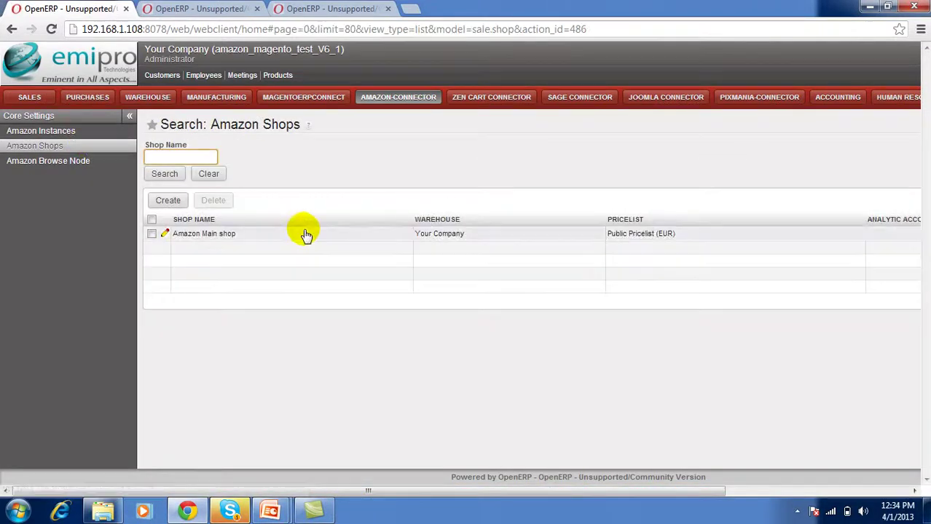
left_click(306, 234)
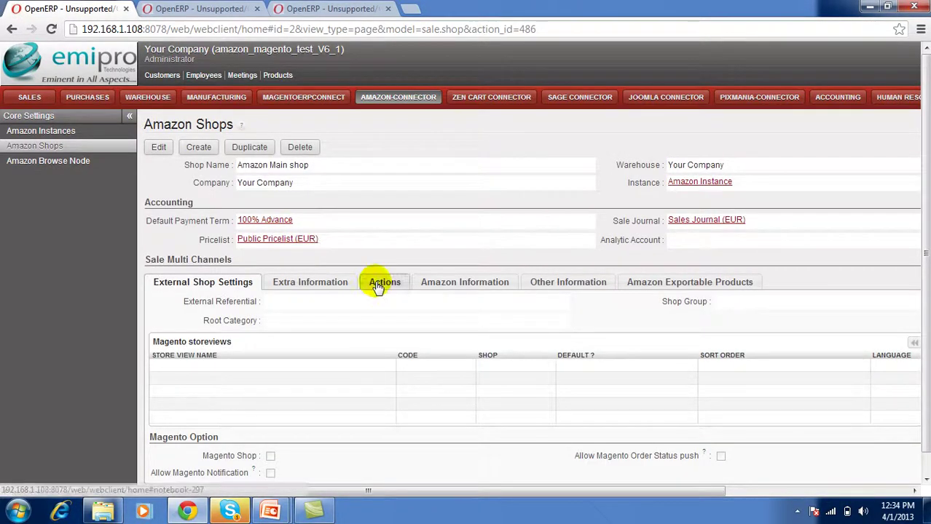
left_click(450, 275)
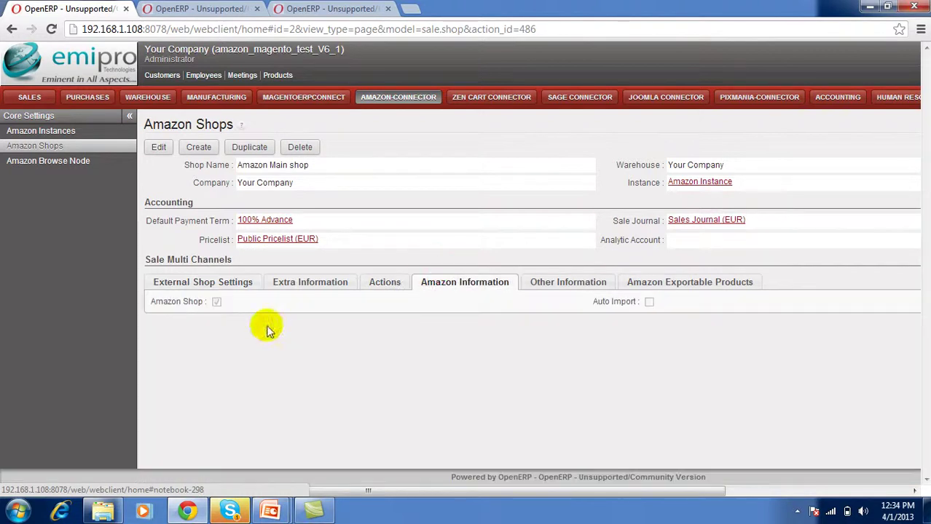
left_click(642, 287)
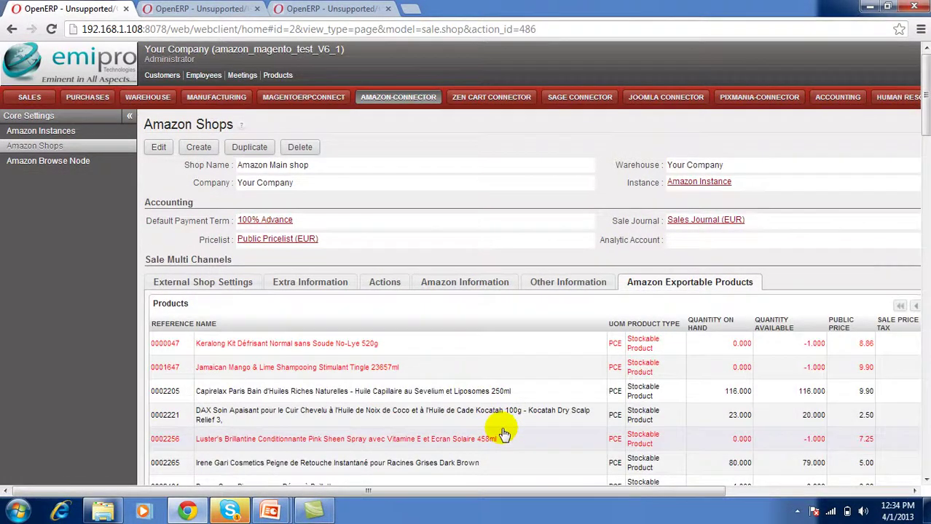
left_click(532, 283)
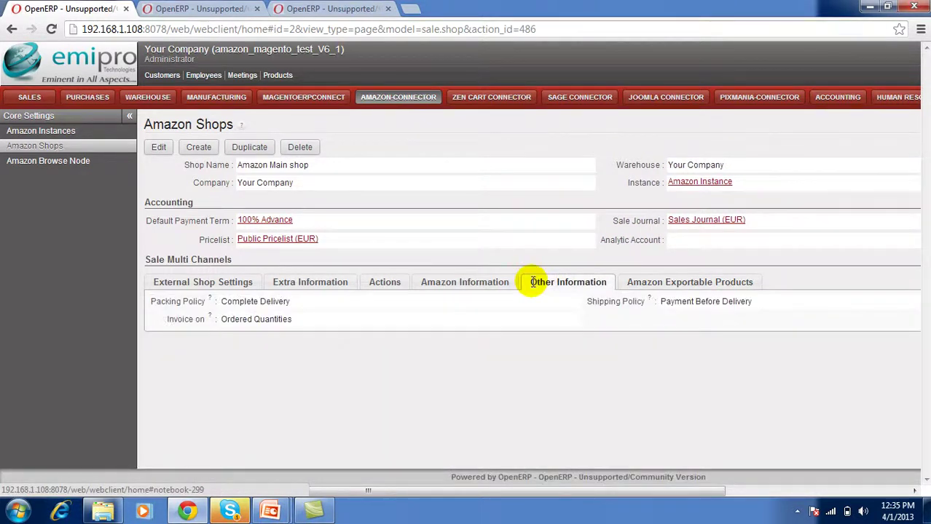
left_click(378, 285)
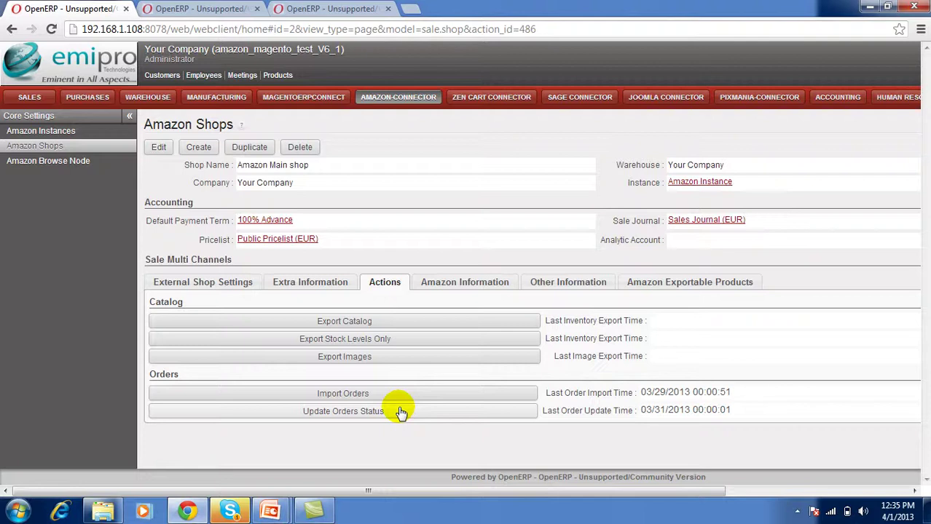
Switch to the presentation and examine the shipped and unshipped orders on the Amazon seller order list
key("alt+Tab")
left_click(413, 309)
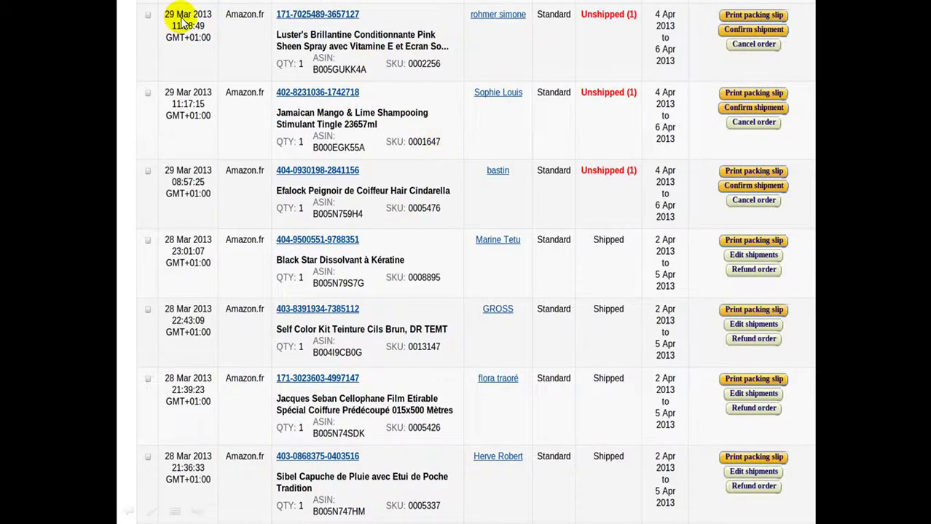
left_click(620, 11)
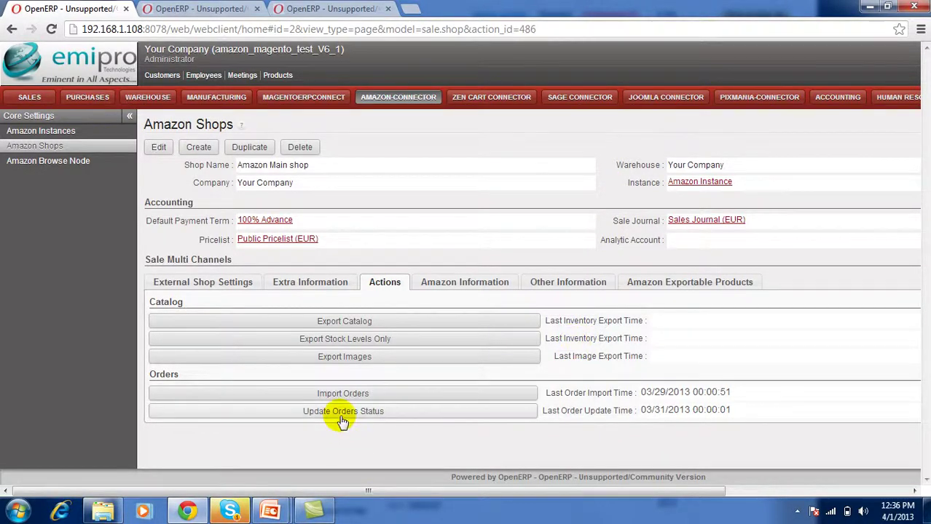
Back in OpenERP, import the Amazon orders for the Amazon Main shop and view the sales orders list
left_click(429, 393)
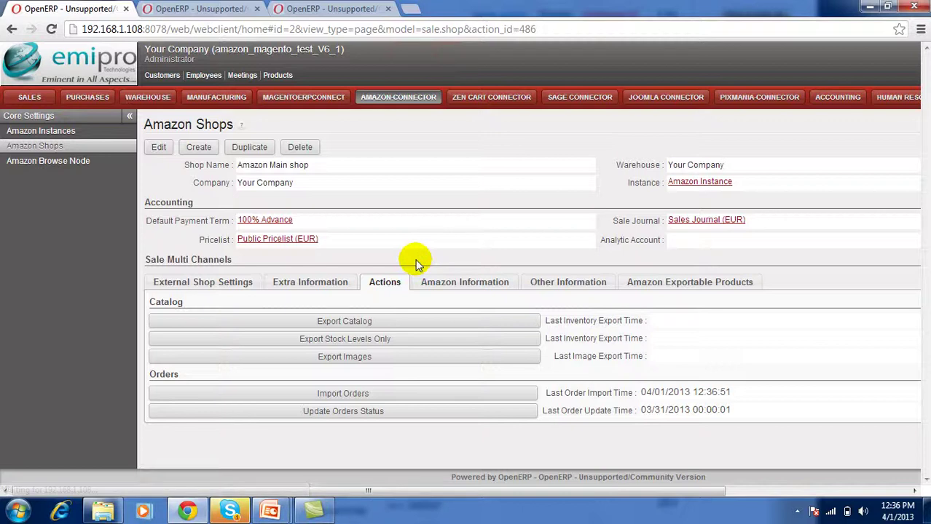
left_click(207, 9)
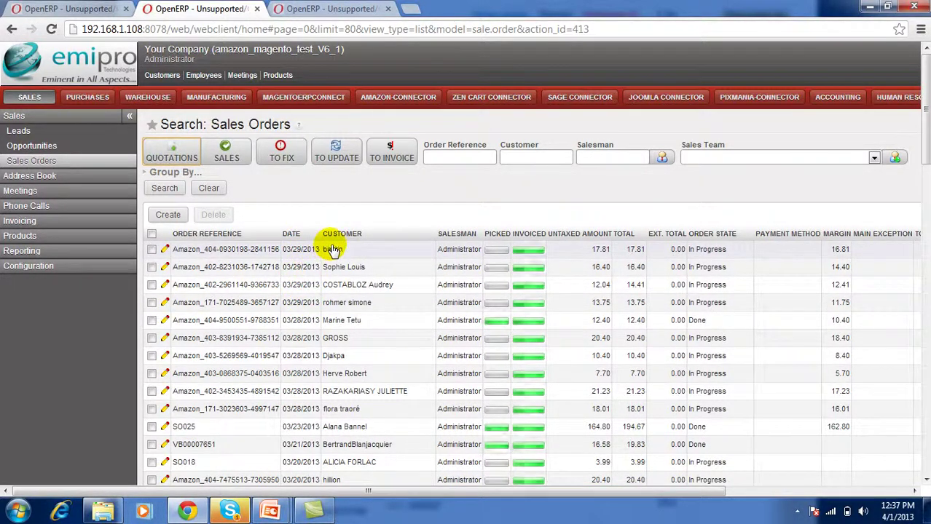
Process the first delivery order, for the Luster's Brillantine spray, with carrier The Poste and tracking reference TRACKTEST123
left_click(302, 10)
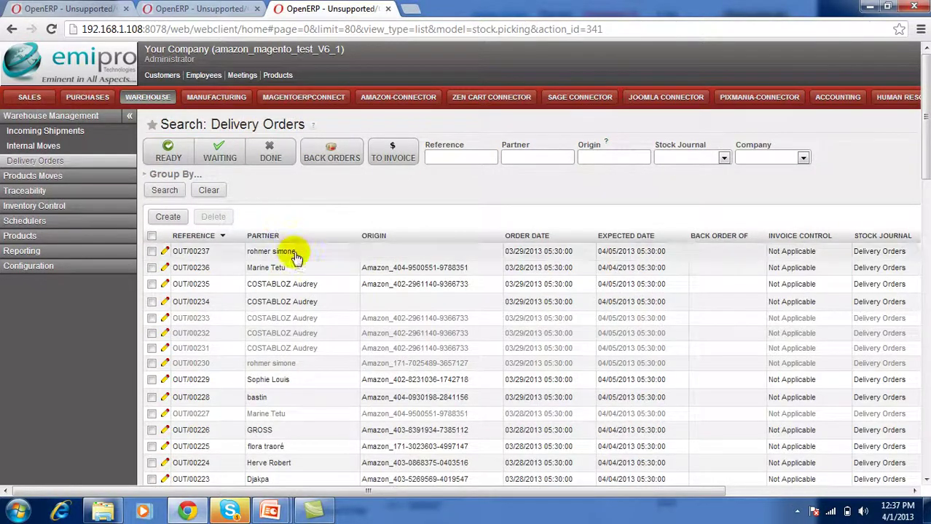
left_click(311, 253)
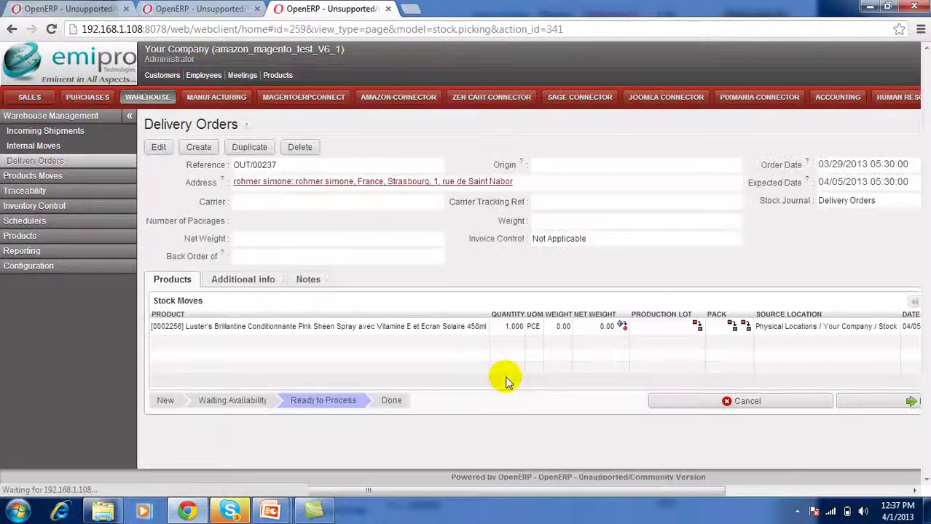
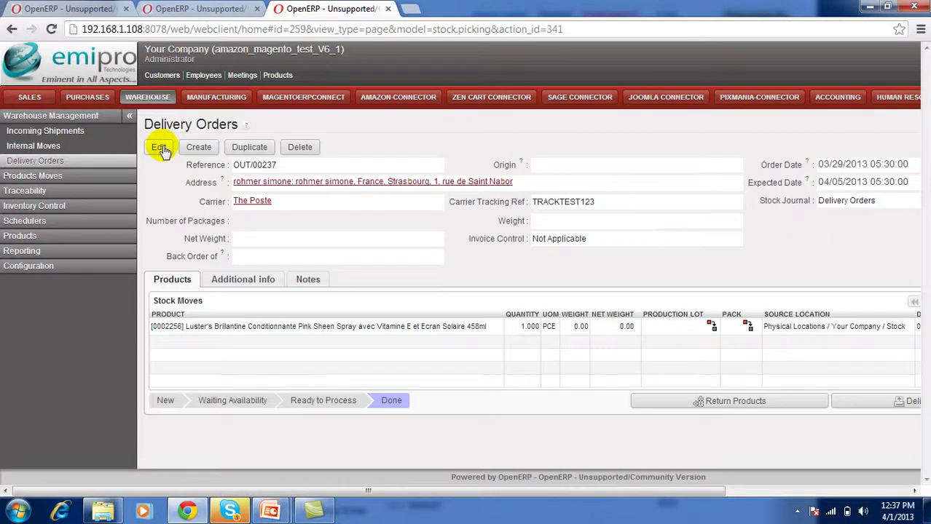
Open the delivery order for the Jamaican Mango & Lime shampoo from the list, and process and validate its products
left_click_drag(643, 490, 736, 486)
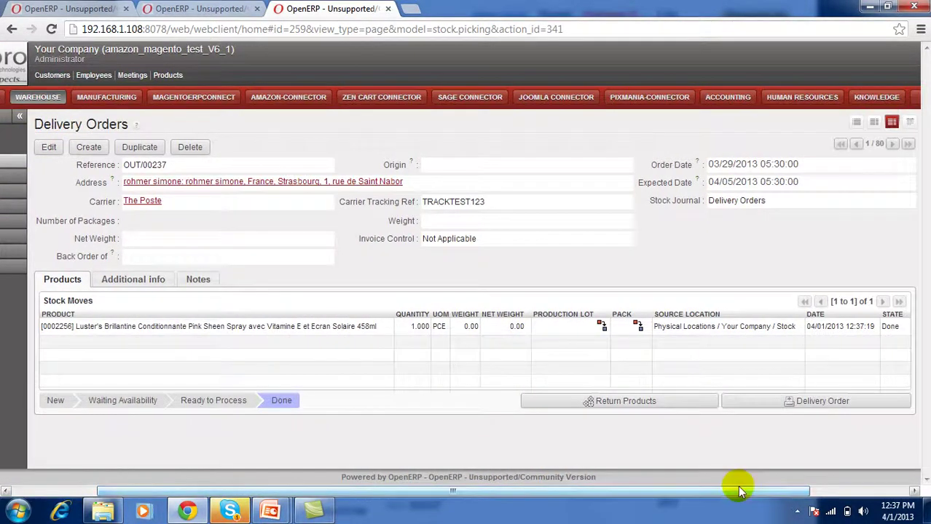
left_click(893, 144)
left_click(894, 145)
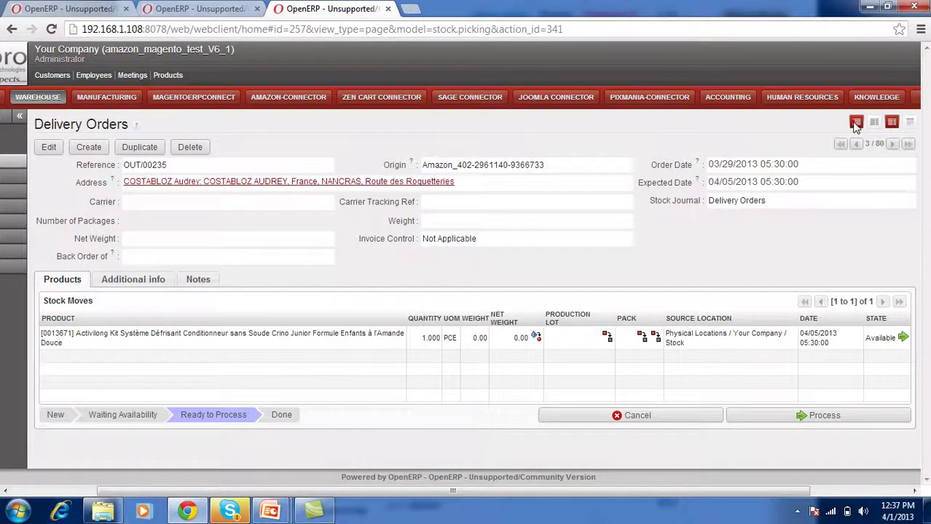
left_click(856, 123)
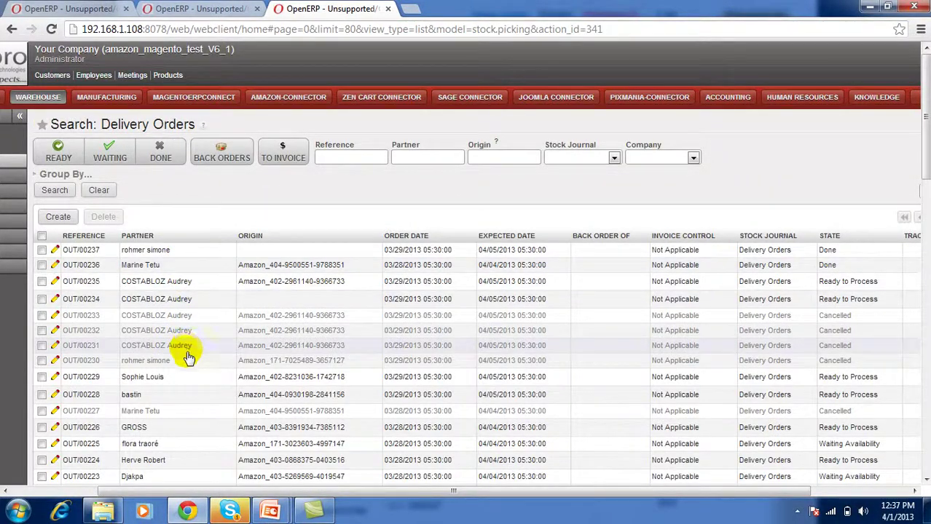
left_click(191, 376)
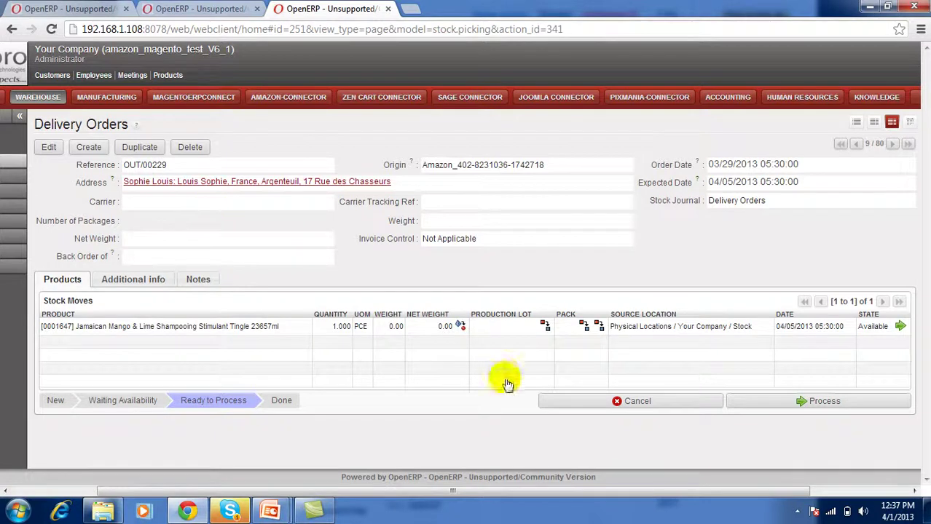
left_click(773, 402)
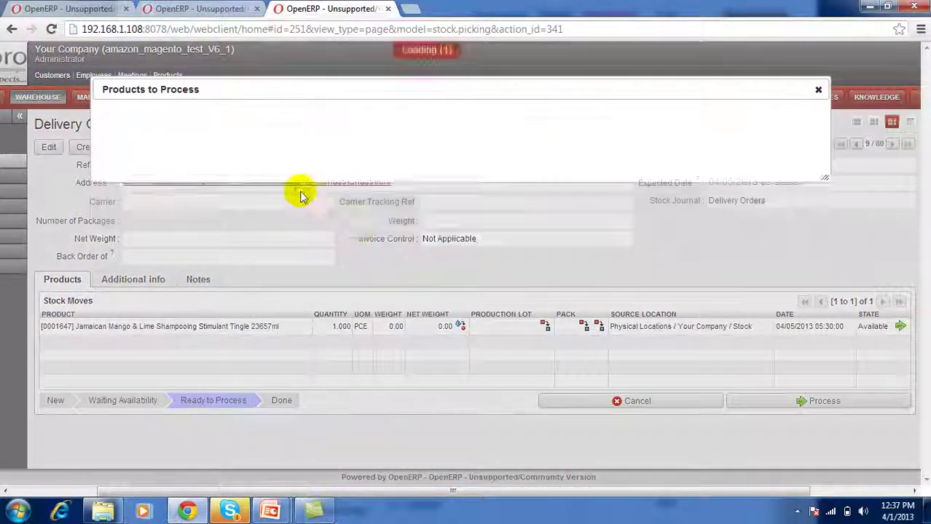
left_click(671, 285)
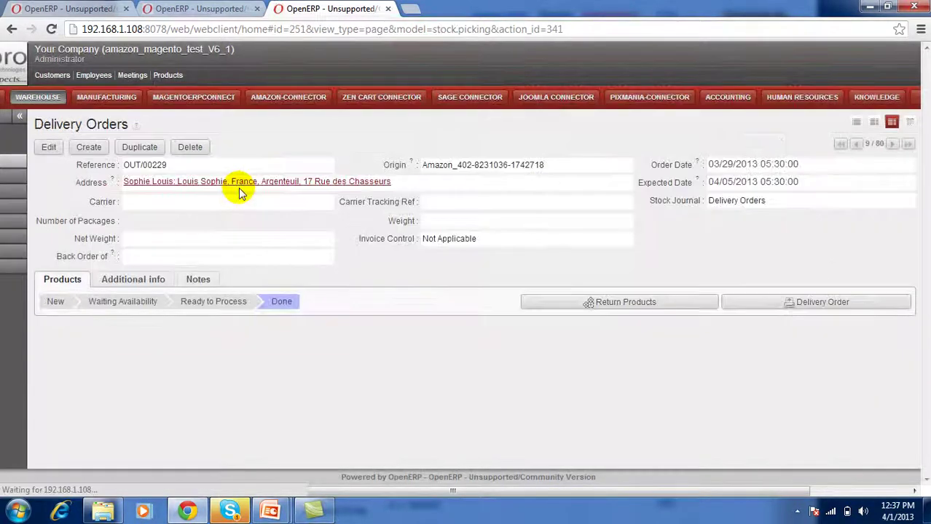
Set the shampoo delivery order's carrier to The Poste and its carrier tracking reference to TRACKTEST321, and save it
left_click(48, 147)
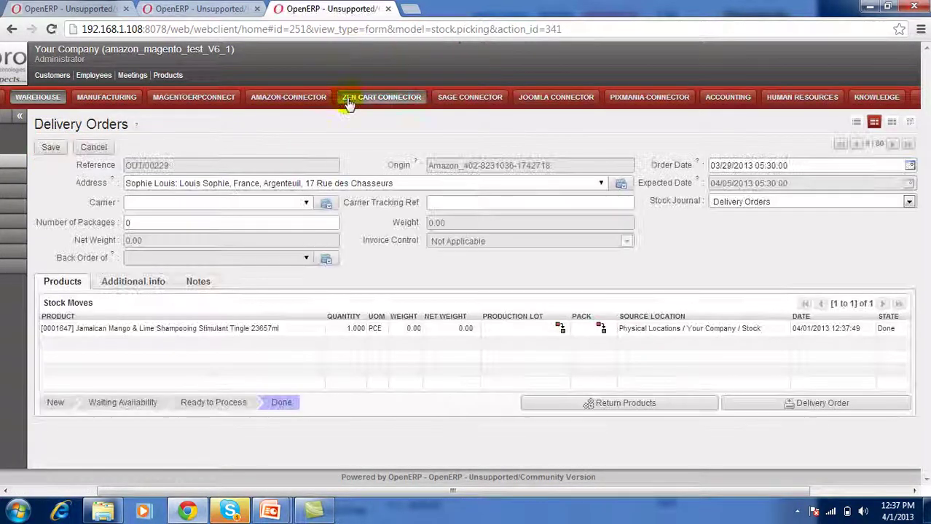
left_click(306, 203)
left_click(242, 221)
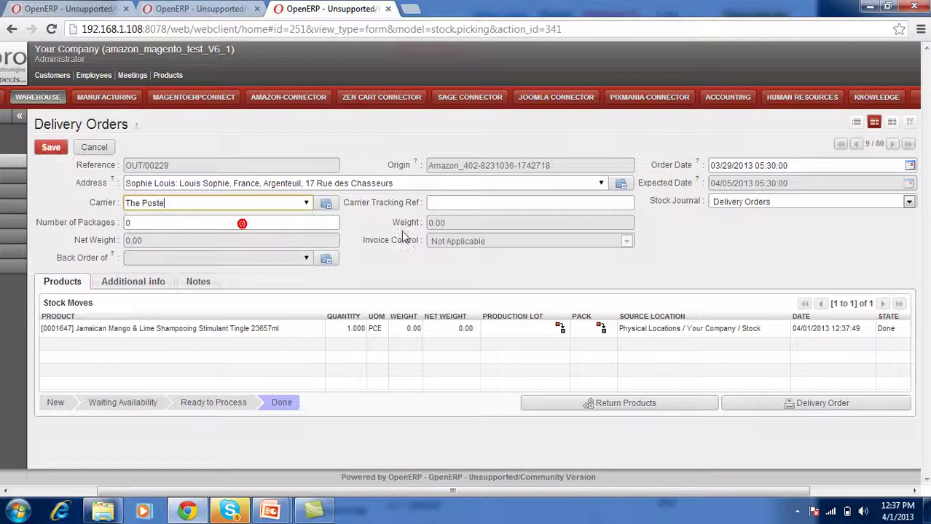
left_click(472, 207)
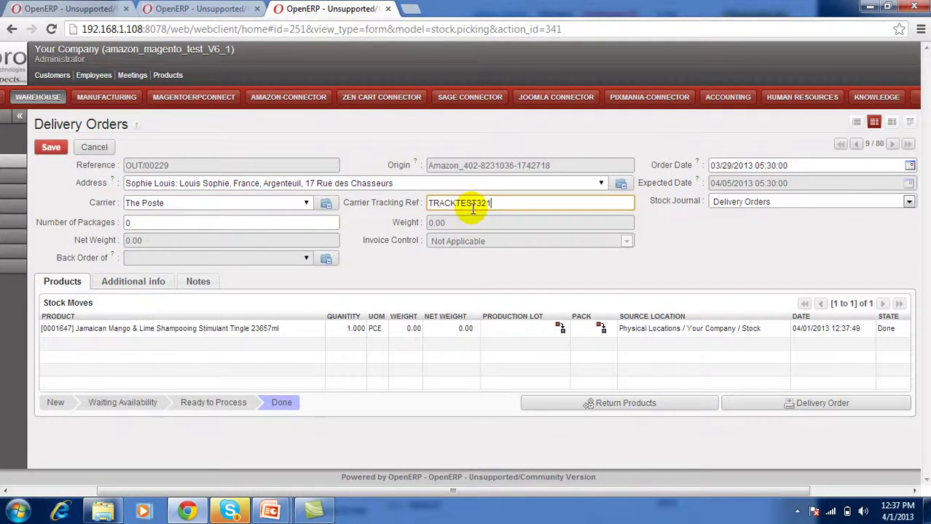
left_click(51, 148)
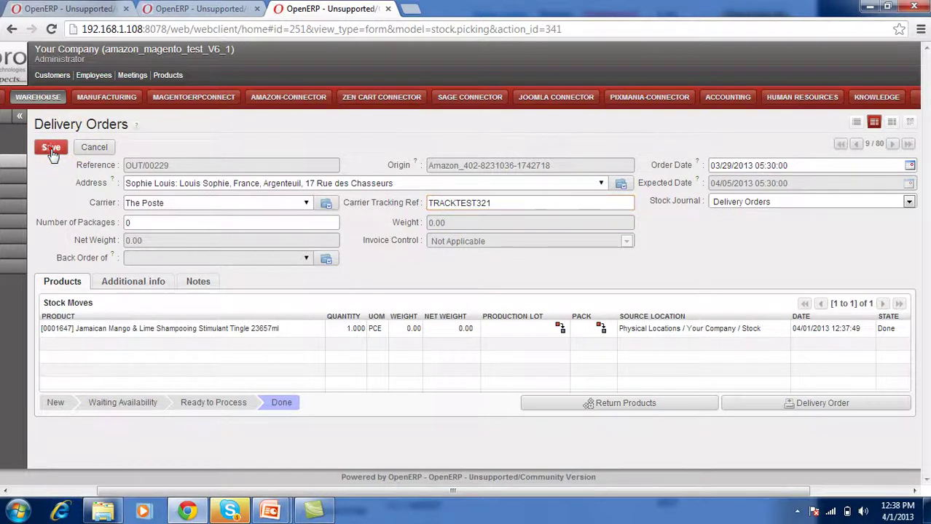
On the next delivery order, for Peignoir pour Coupe, set carrier The Poste and tracking reference TRACKTEST111, and process and validate it
left_click(890, 143)
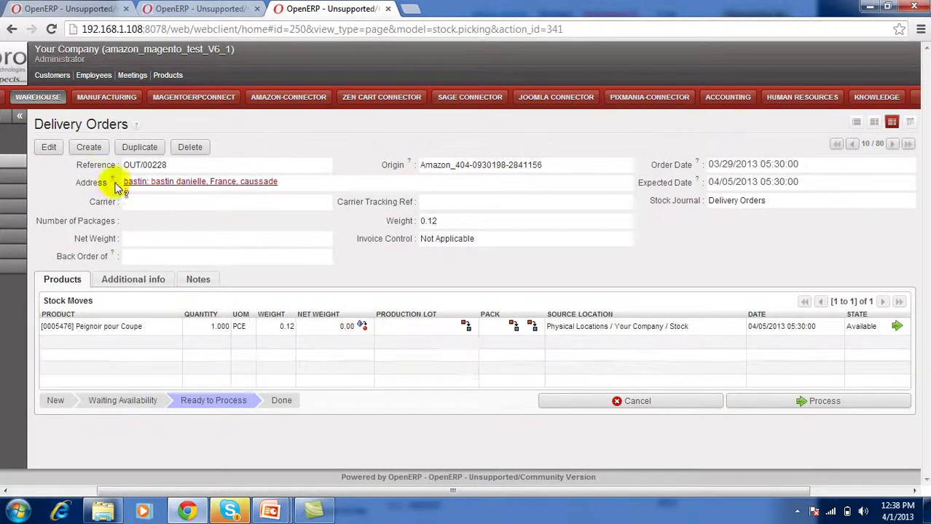
left_click(45, 147)
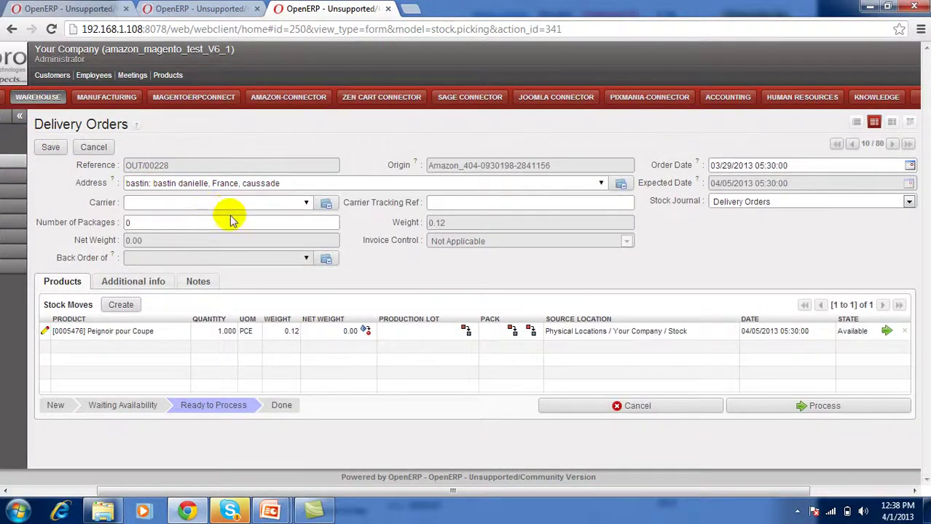
left_click(306, 202)
left_click(256, 217)
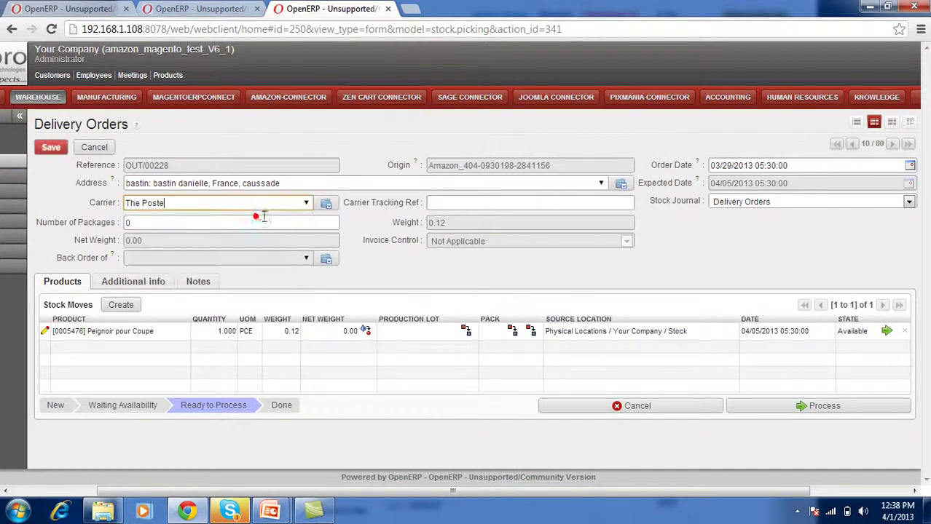
left_click(477, 203)
type("TRACKTEST111")
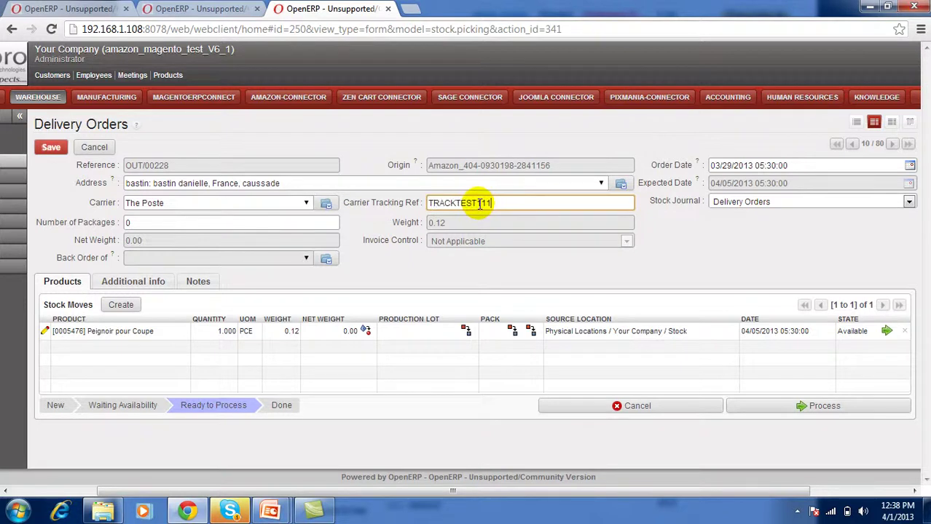
left_click(801, 407)
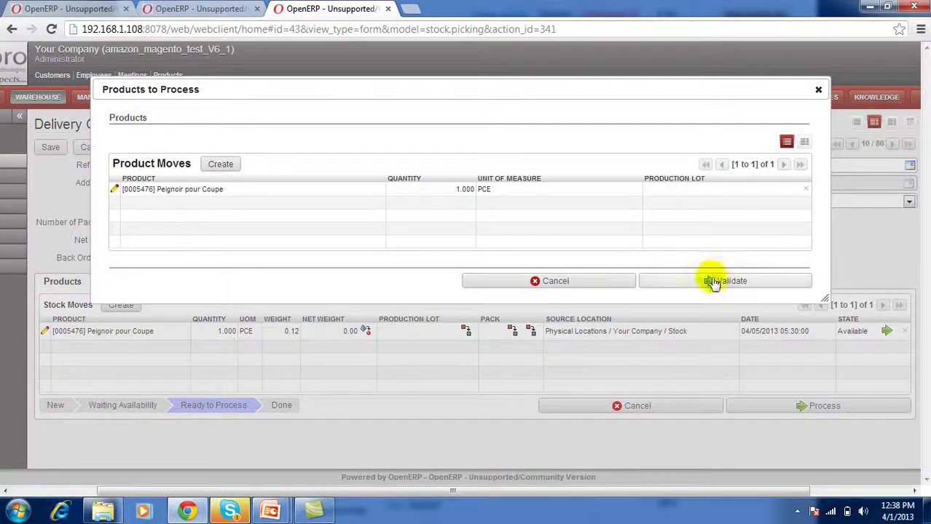
left_click(710, 280)
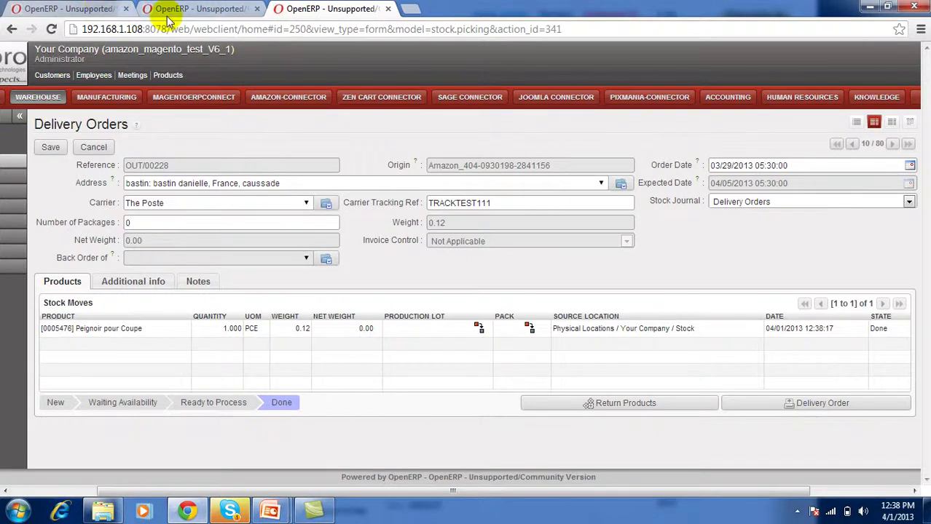
Return to the Amazon Main shop actions and update the orders status on Amazon
left_click(77, 9)
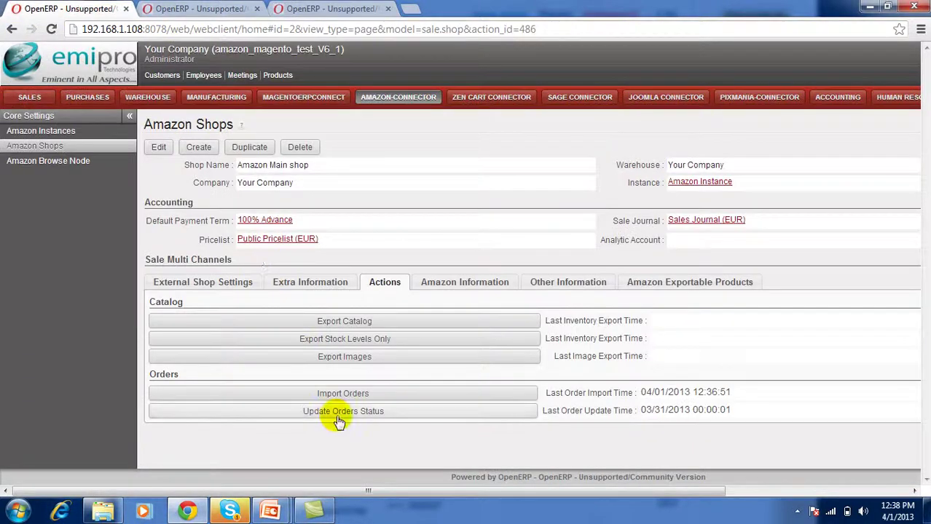
left_click(392, 415)
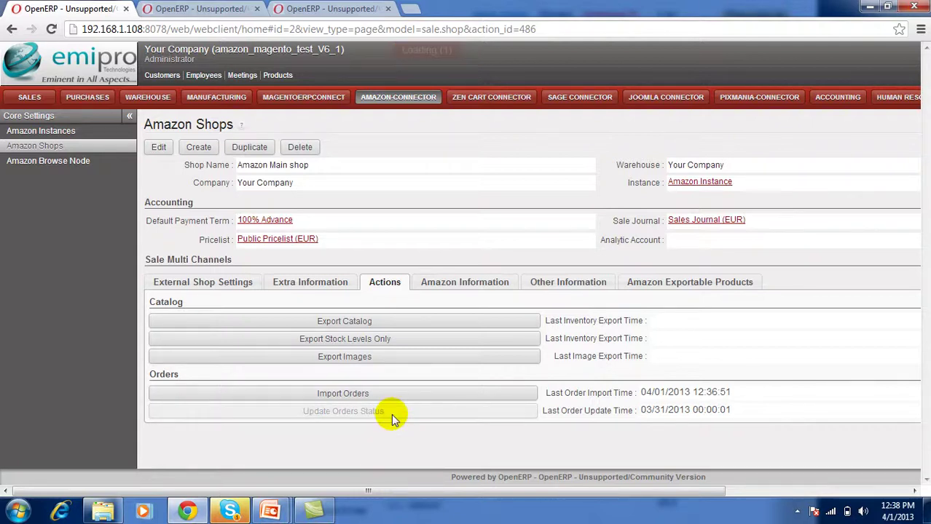